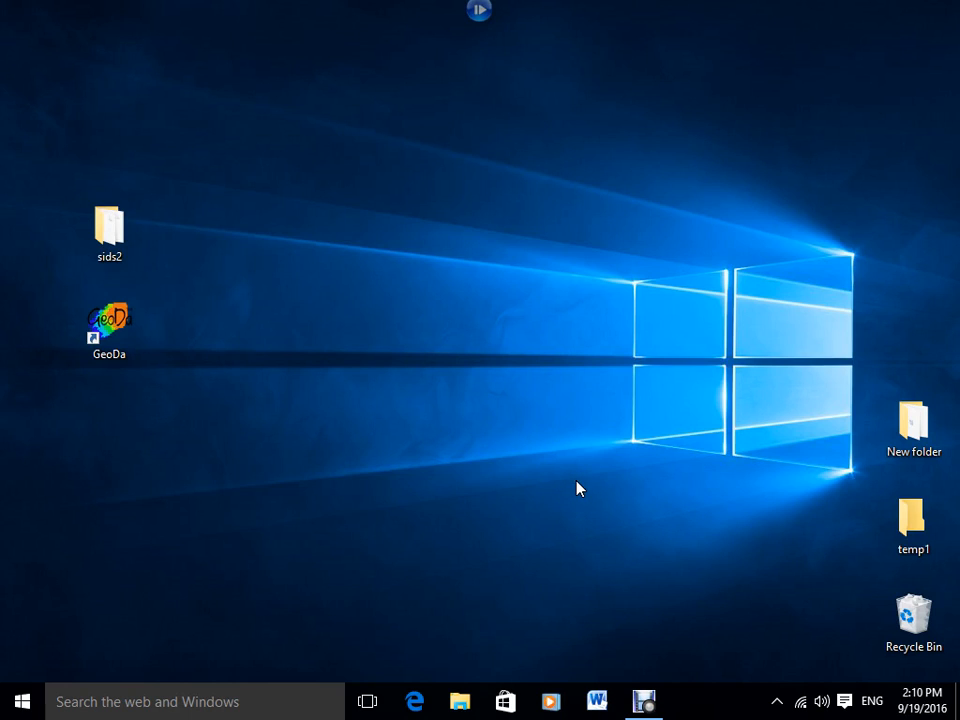
# Launch GeoDa from the desktop.
pyautogui.click(602, 550)
pyautogui.click(108, 322)
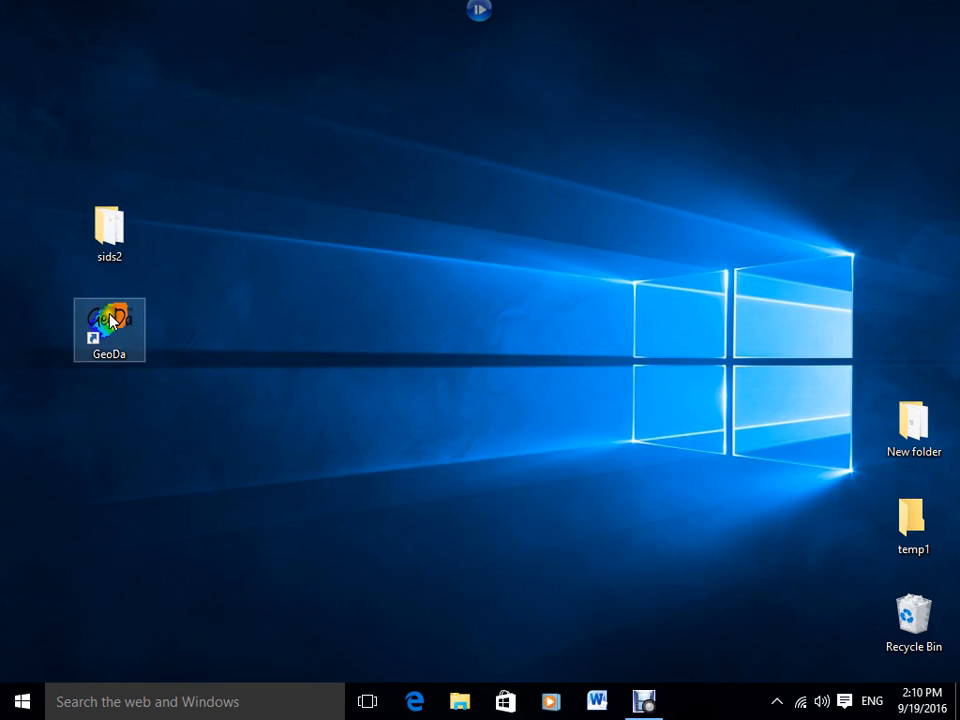
pyautogui.doubleClick(108, 322)
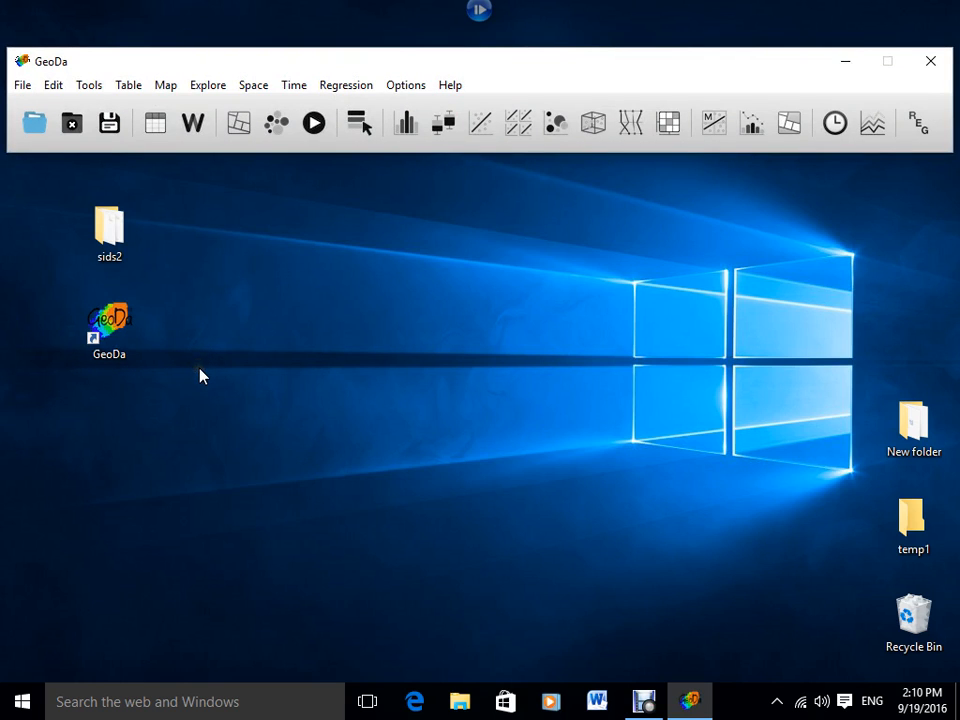
pyautogui.click(197, 374)
pyautogui.click(225, 357)
pyautogui.click(226, 362)
pyautogui.click(226, 358)
pyautogui.click(227, 358)
pyautogui.click(220, 363)
pyautogui.click(86, 89)
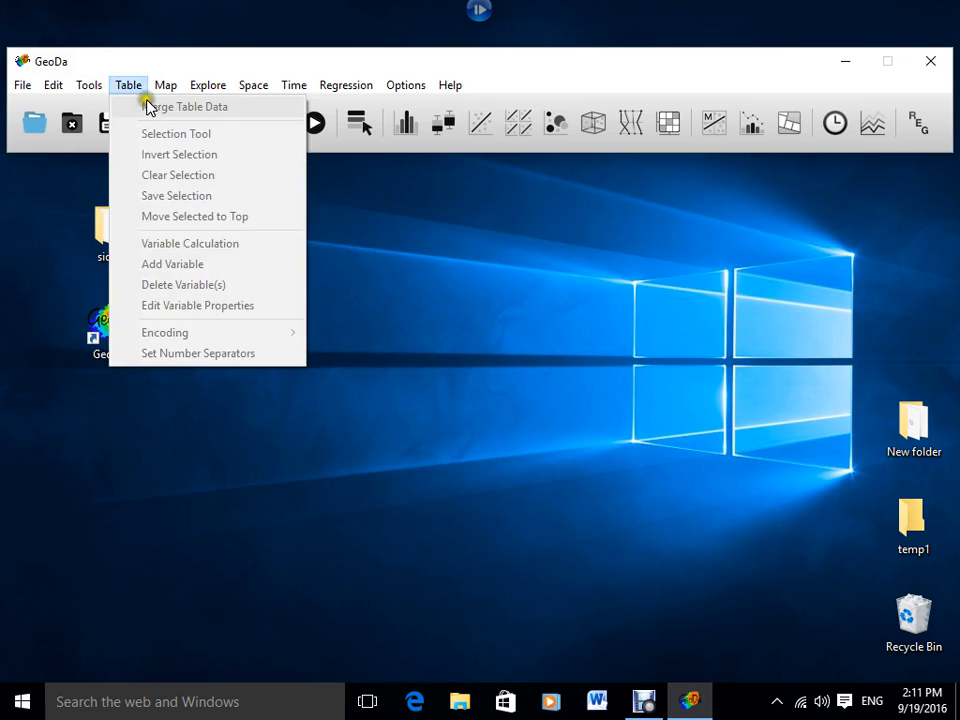
pyautogui.moveTo(199, 95)
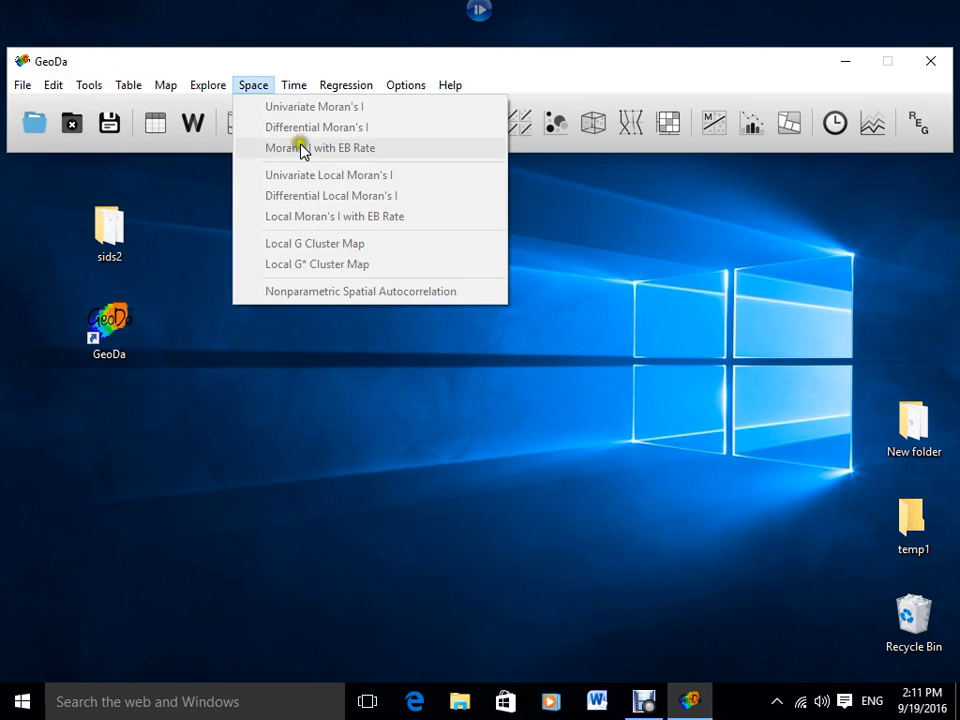
pyautogui.moveTo(300, 88)
pyautogui.moveTo(343, 95)
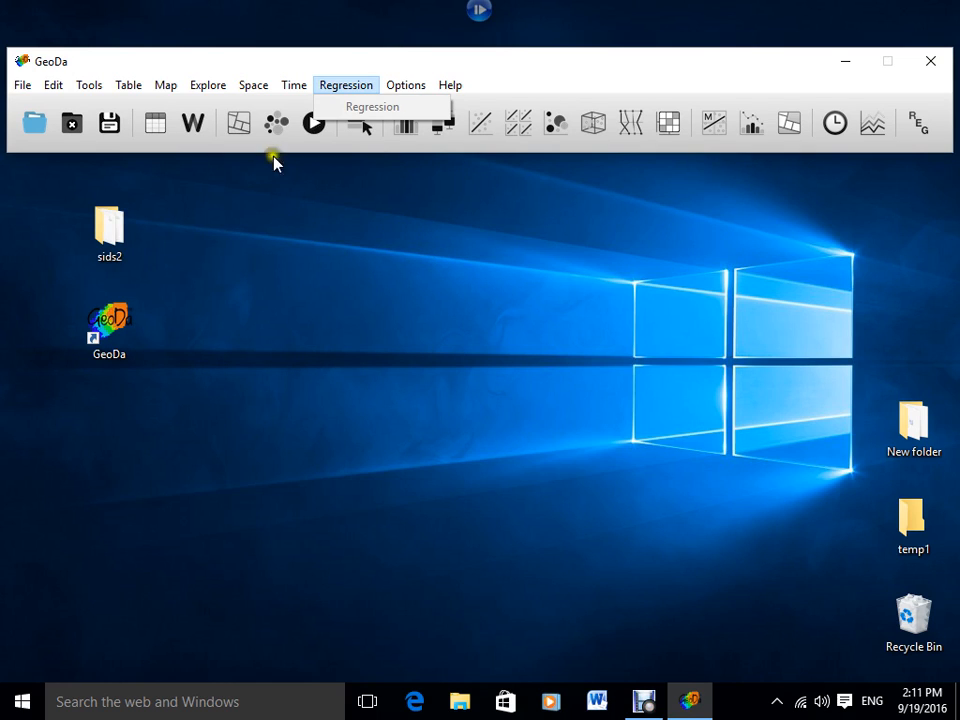
pyautogui.moveTo(242, 88)
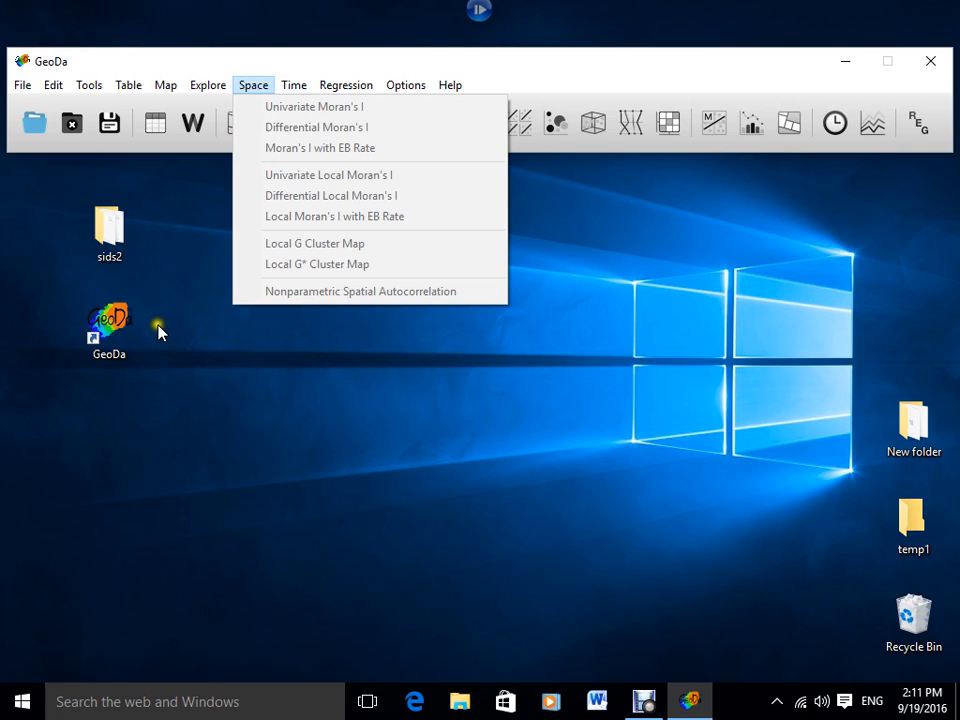
# Open the sids2 desktop folder to examine its component files, and minimise the folder window.
pyautogui.moveTo(113, 245); pyautogui.dragTo(113, 232)
pyautogui.doubleClick(113, 232)
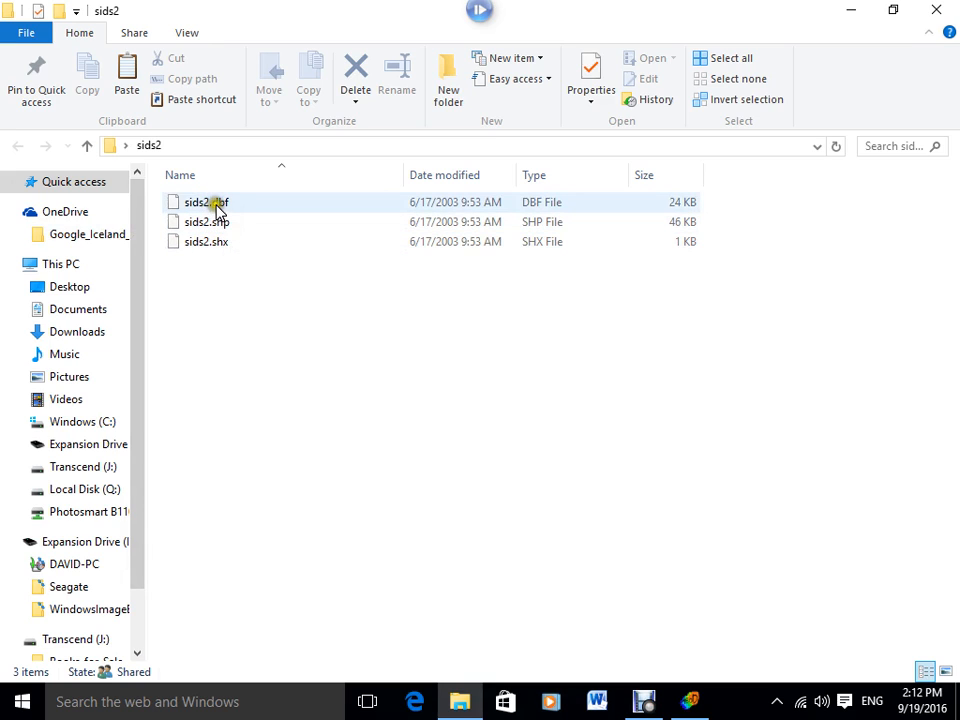
pyautogui.click(216, 273)
pyautogui.click(216, 271)
pyautogui.click(213, 272)
pyautogui.click(213, 273)
pyautogui.click(851, 10)
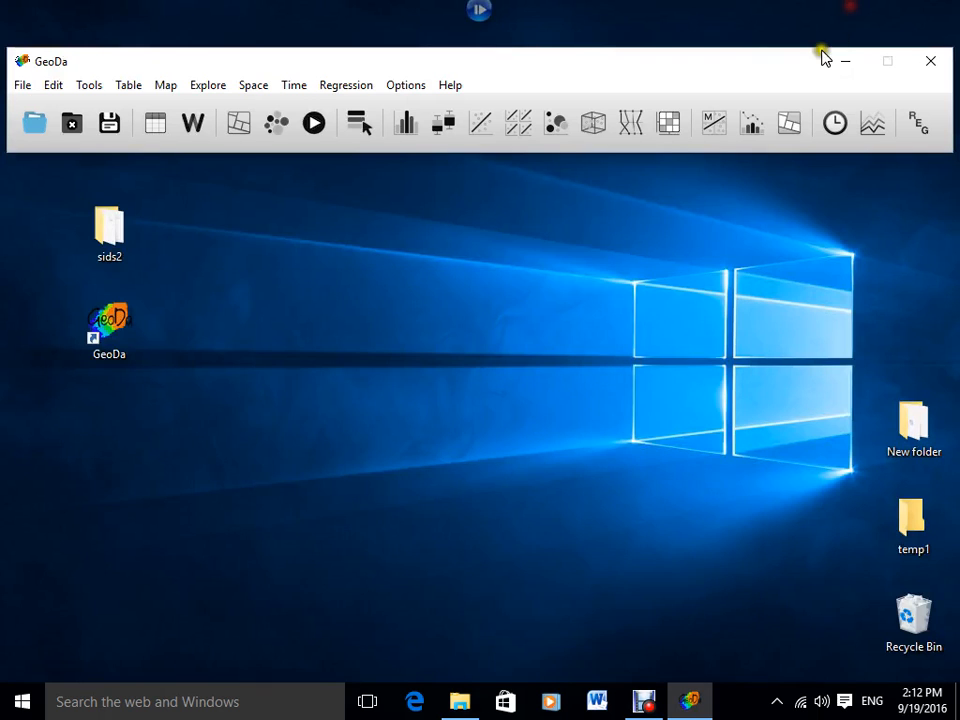
# Create a new project from the ESRI Shapefile sids2.shp in the desktop's sids2 folder, dismissing the OneDrive setup window.
pyautogui.click(224, 395)
pyautogui.click(251, 356)
pyautogui.click(22, 87)
pyautogui.click(50, 105)
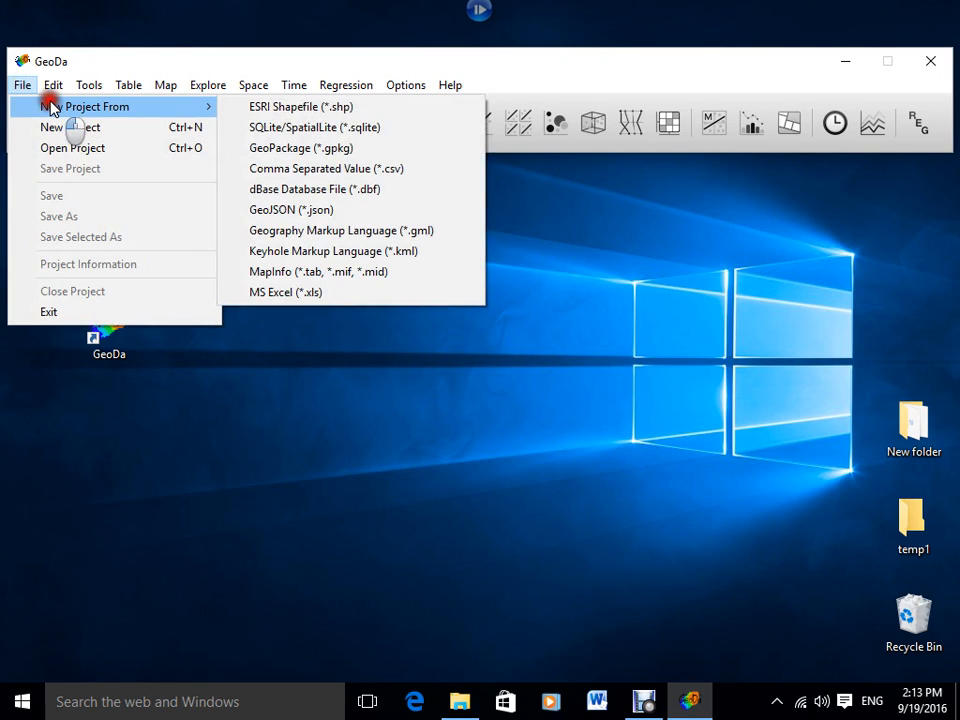
pyautogui.click(151, 107)
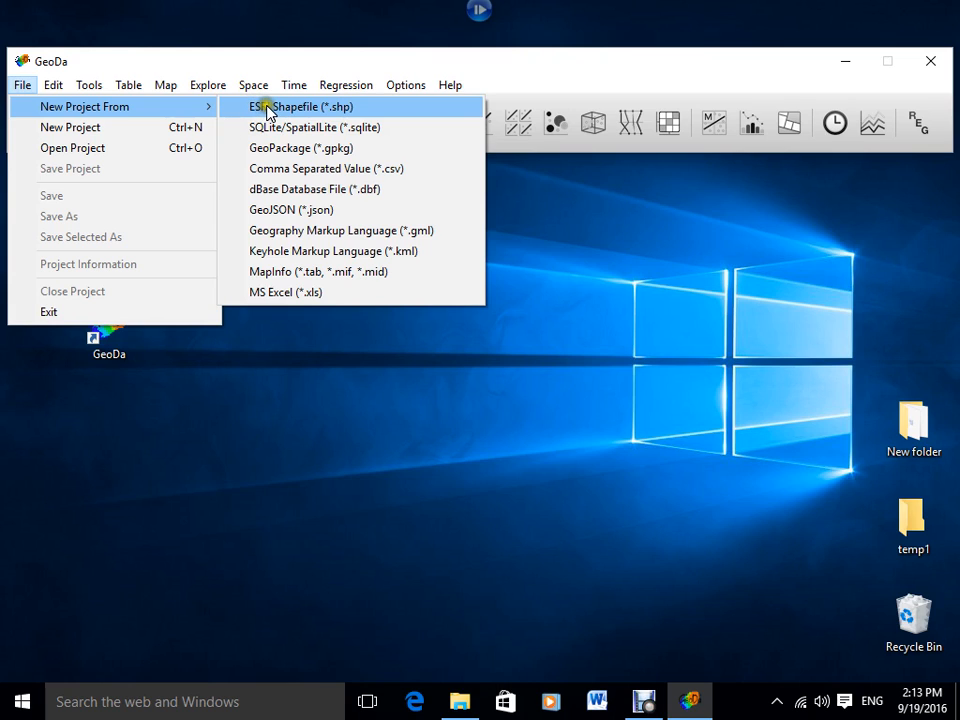
pyautogui.click(266, 107)
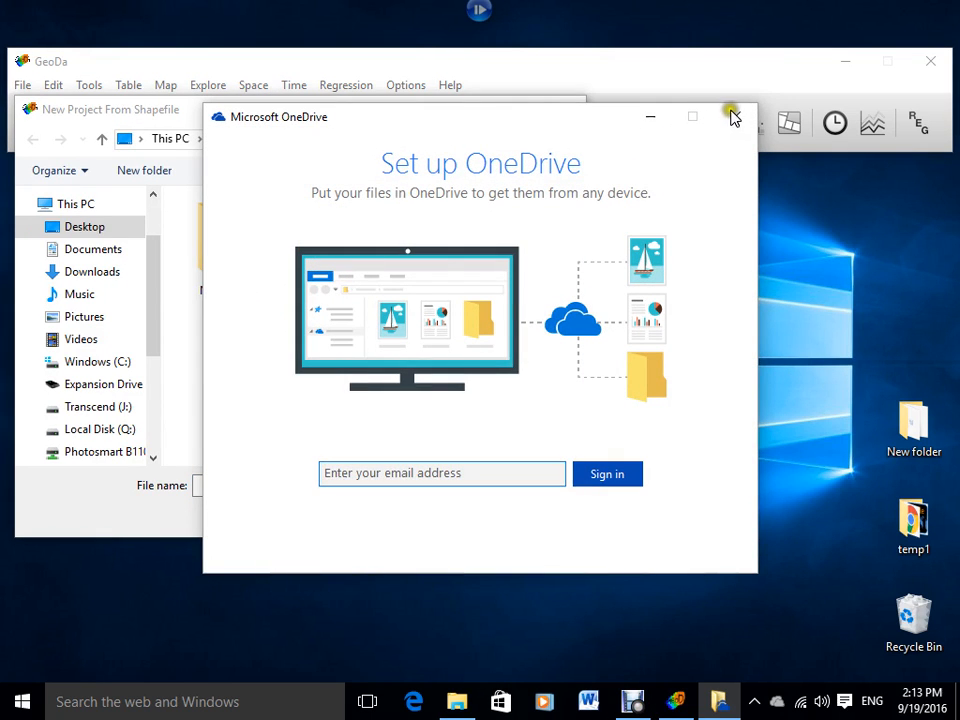
pyautogui.click(735, 116)
pyautogui.doubleClick(316, 268)
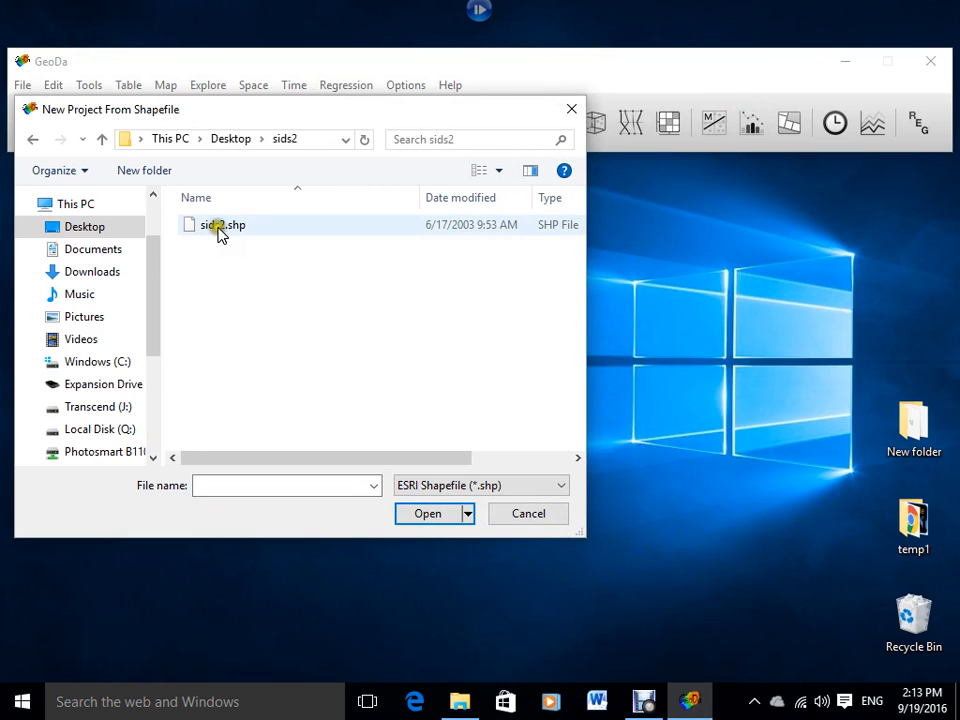
pyautogui.doubleClick(217, 236)
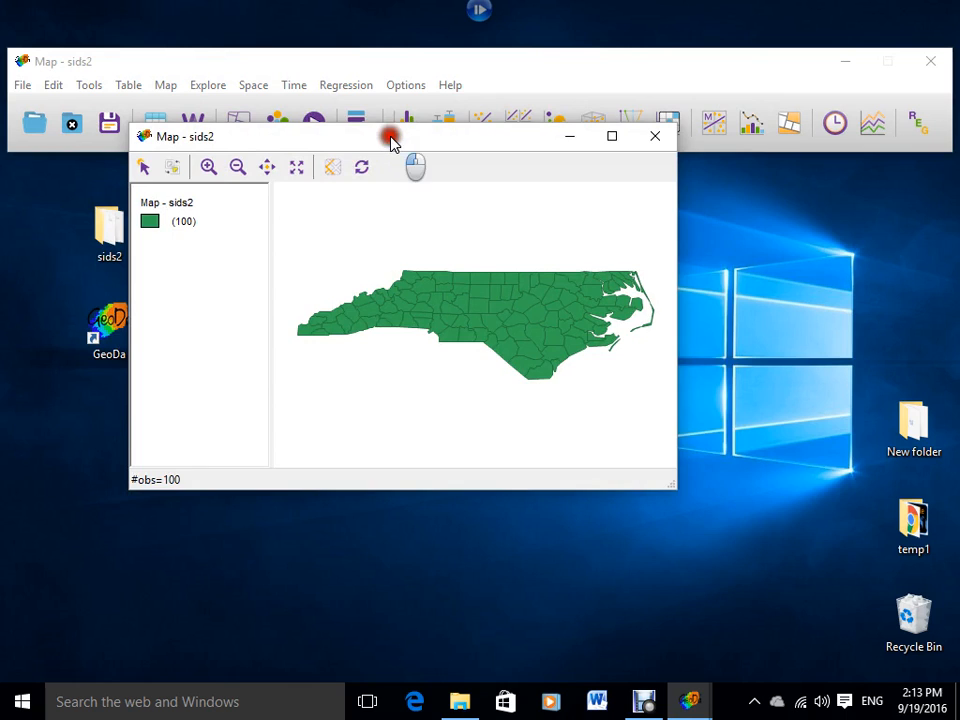
# Move the sids2 map window clear of the GeoDa toolbar.
pyautogui.moveTo(392, 141); pyautogui.dragTo(454, 193)
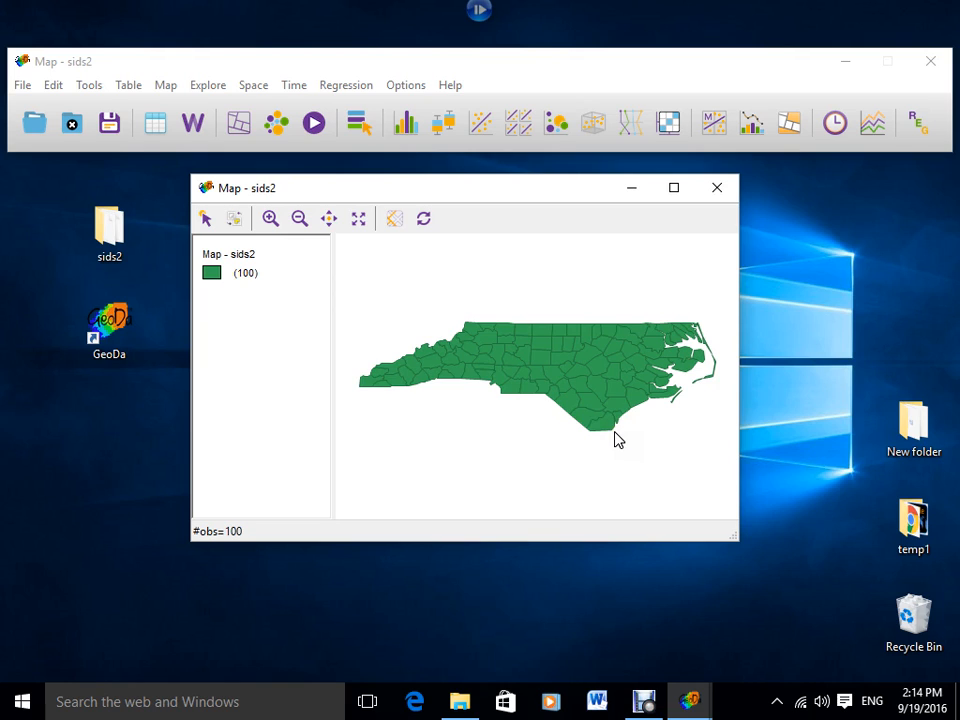
pyautogui.click(613, 439)
pyautogui.click(613, 442)
pyautogui.click(613, 444)
# Create a quantile map with 5 categories for the variable SID74.
pyautogui.click(165, 88)
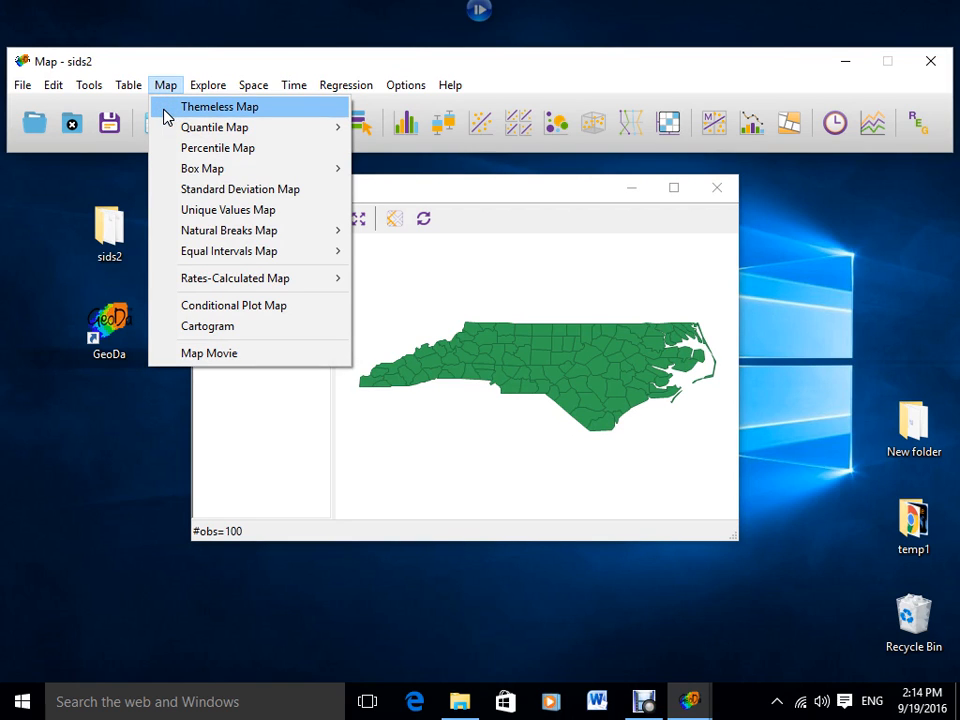
pyautogui.moveTo(166, 129)
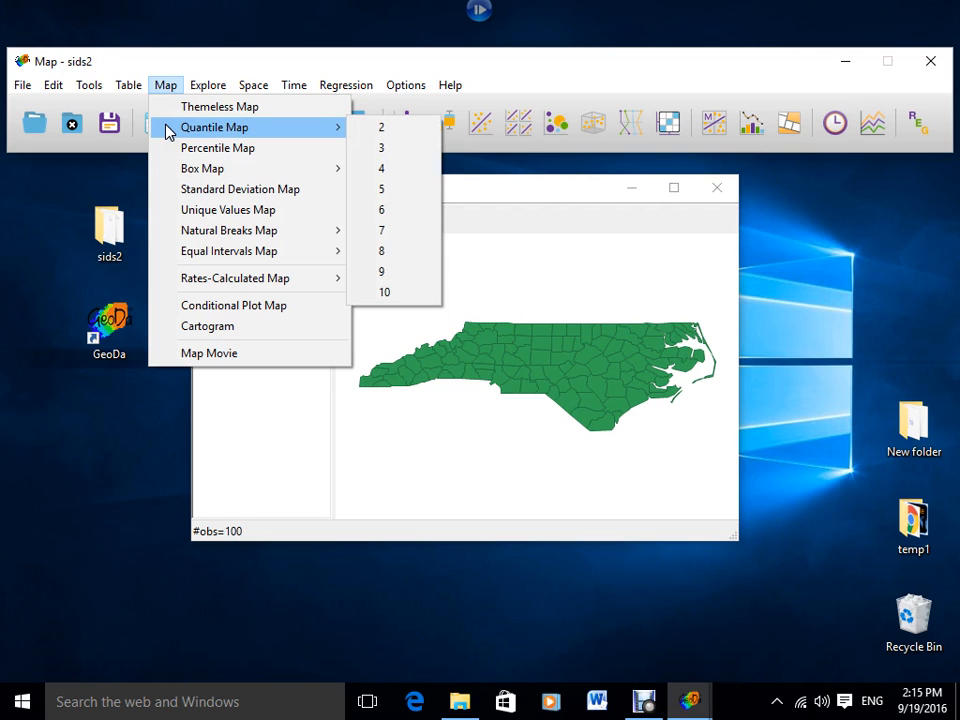
pyautogui.click(247, 130)
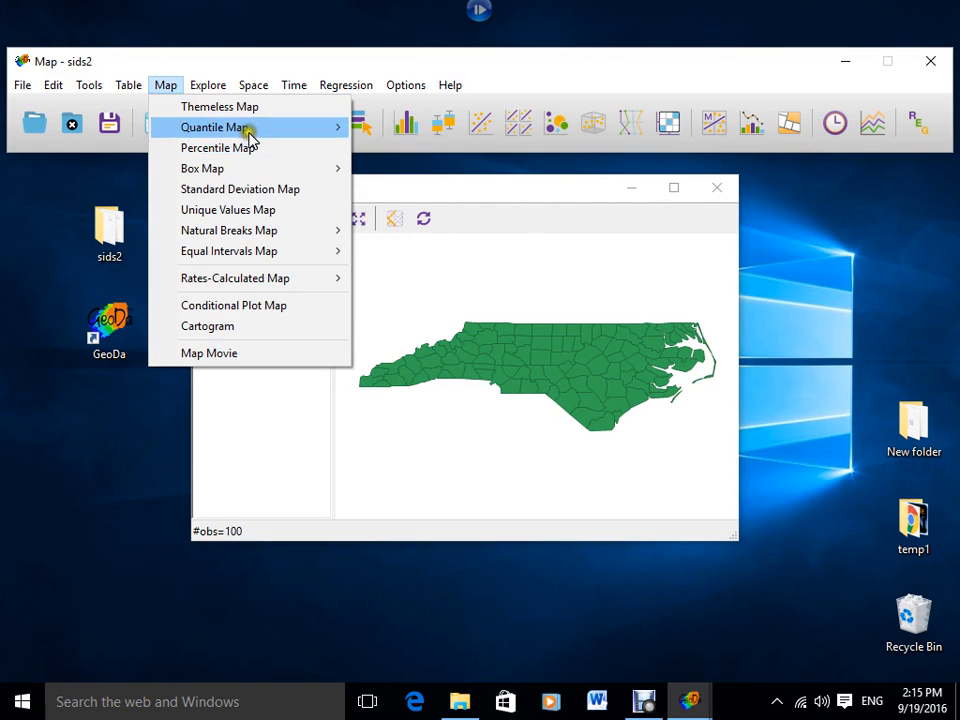
pyautogui.click(249, 128)
pyautogui.click(378, 190)
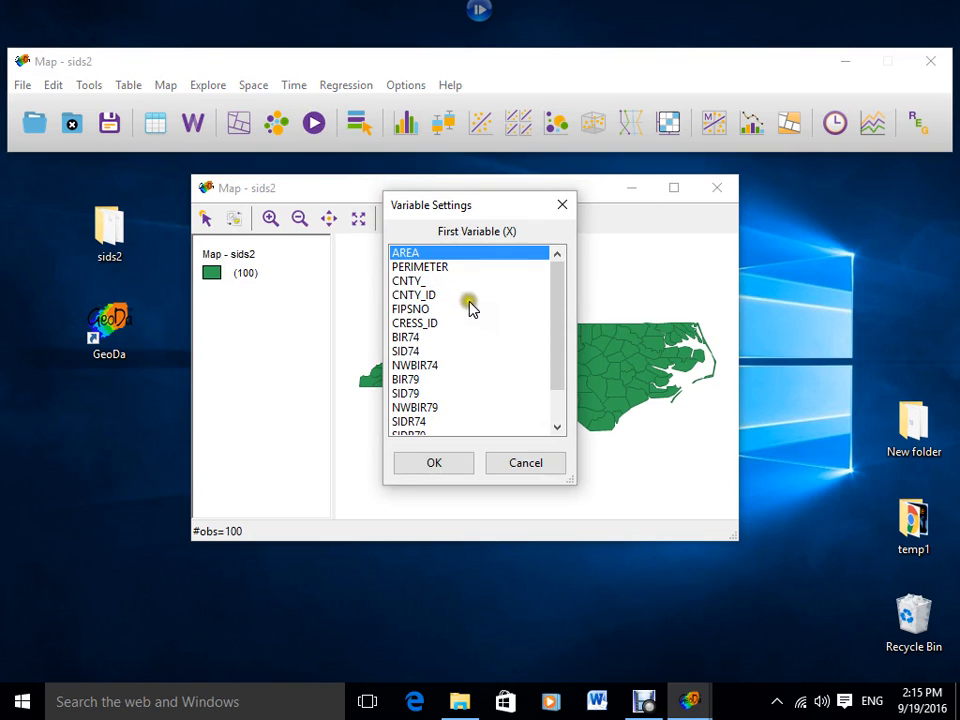
pyautogui.moveTo(553, 315)
pyautogui.mouseDown()
pyautogui.moveTo(553, 326)
pyautogui.moveTo(531, 332)
pyautogui.mouseUp()
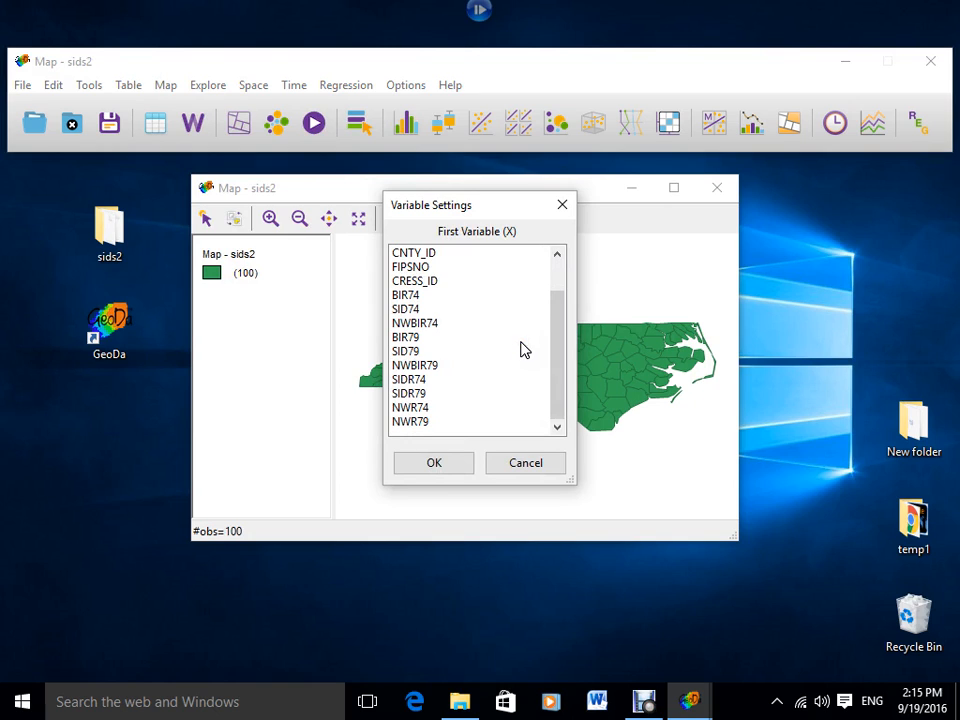
pyautogui.click(405, 310)
pyautogui.click(432, 462)
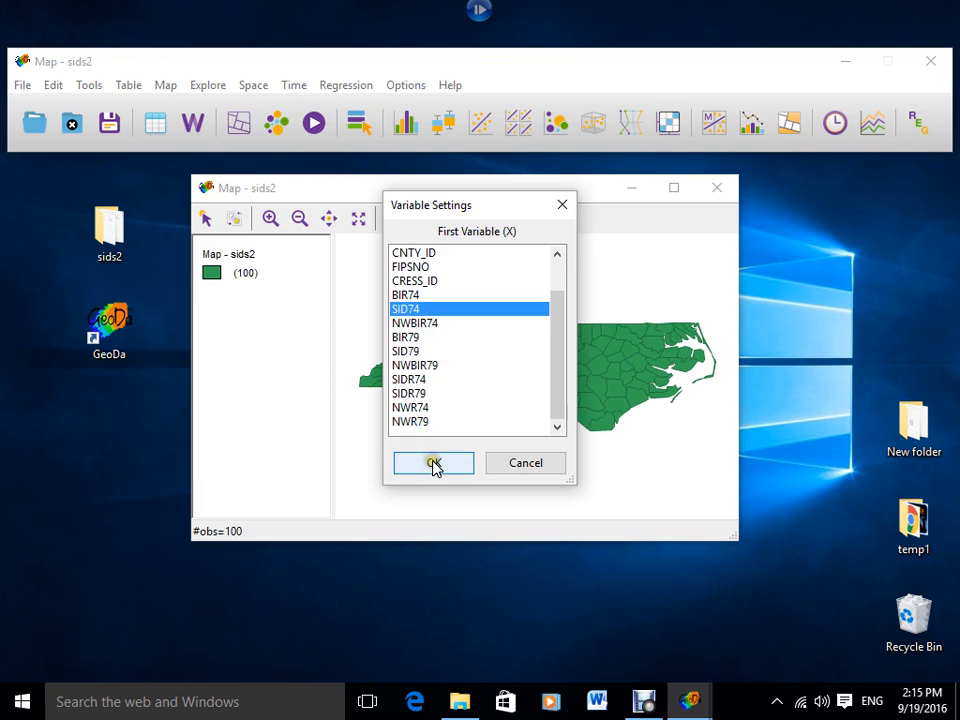
pyautogui.click(433, 462)
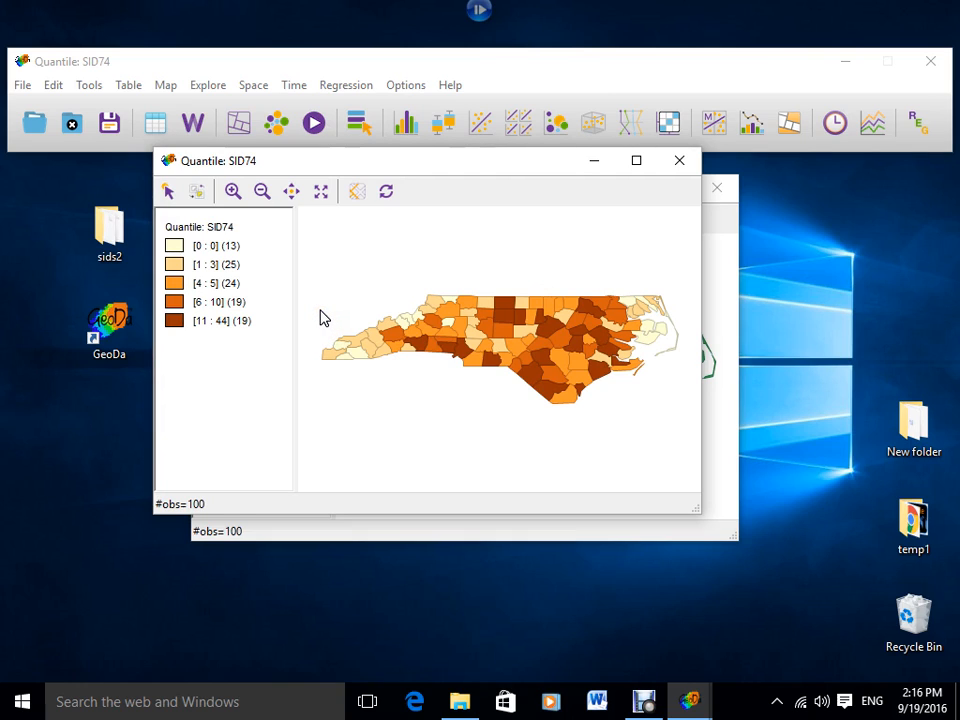
# Move the SID74 quantile map window below the toolbar and resize it slightly smaller.
pyautogui.moveTo(381, 168); pyautogui.dragTo(372, 212)
pyautogui.moveTo(674, 541); pyautogui.dragTo(800, 625)
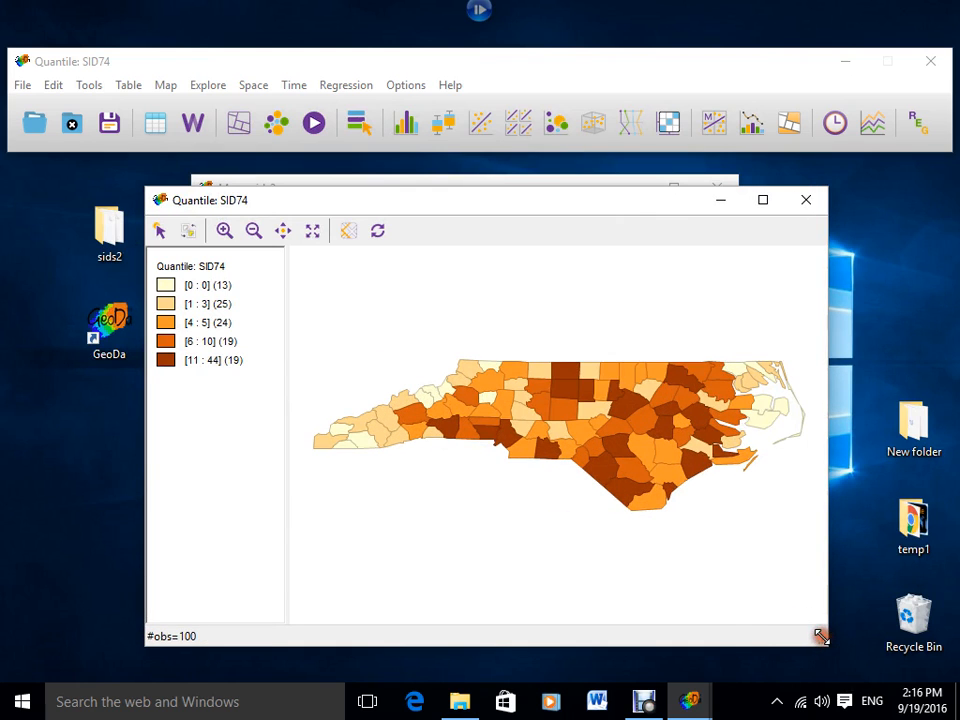
pyautogui.moveTo(826, 653); pyautogui.dragTo(634, 458)
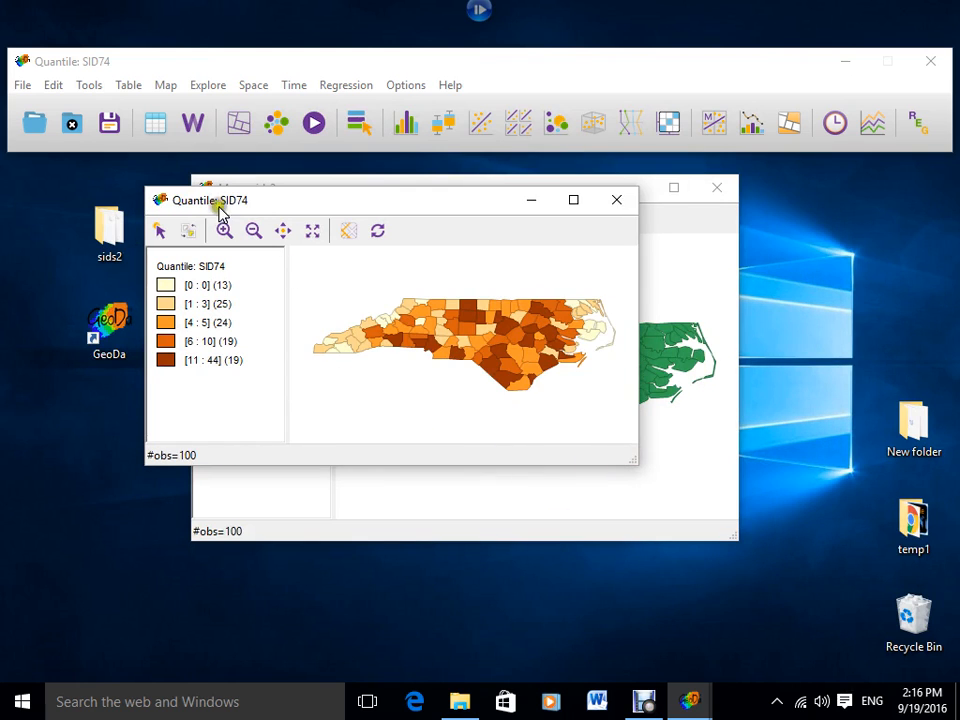
pyautogui.click(76, 322)
pyautogui.rightClick(382, 348)
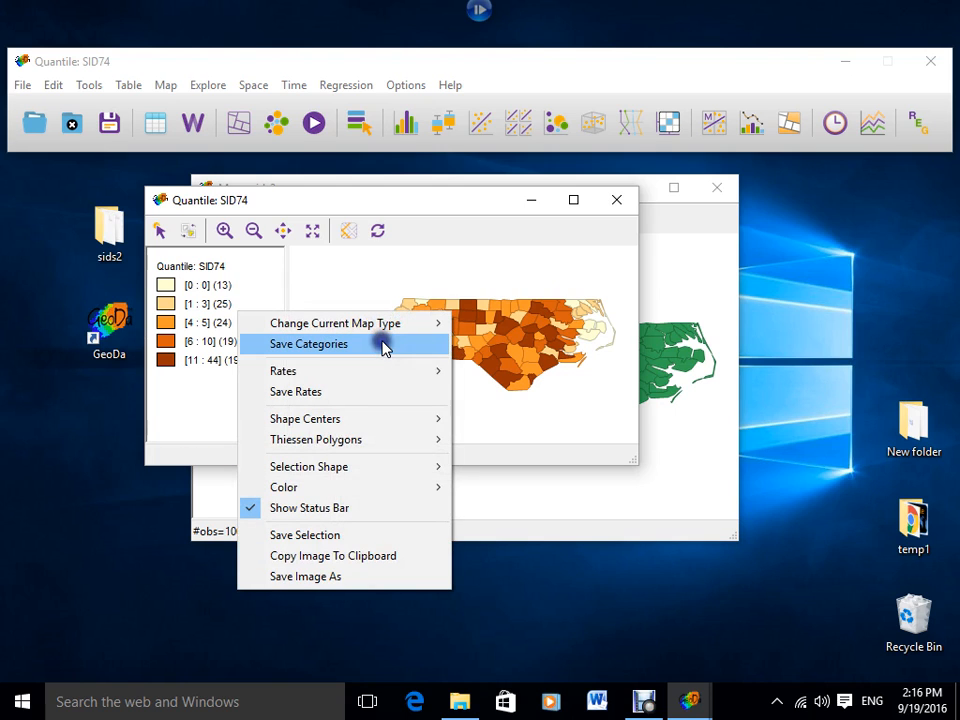
pyautogui.click(367, 578)
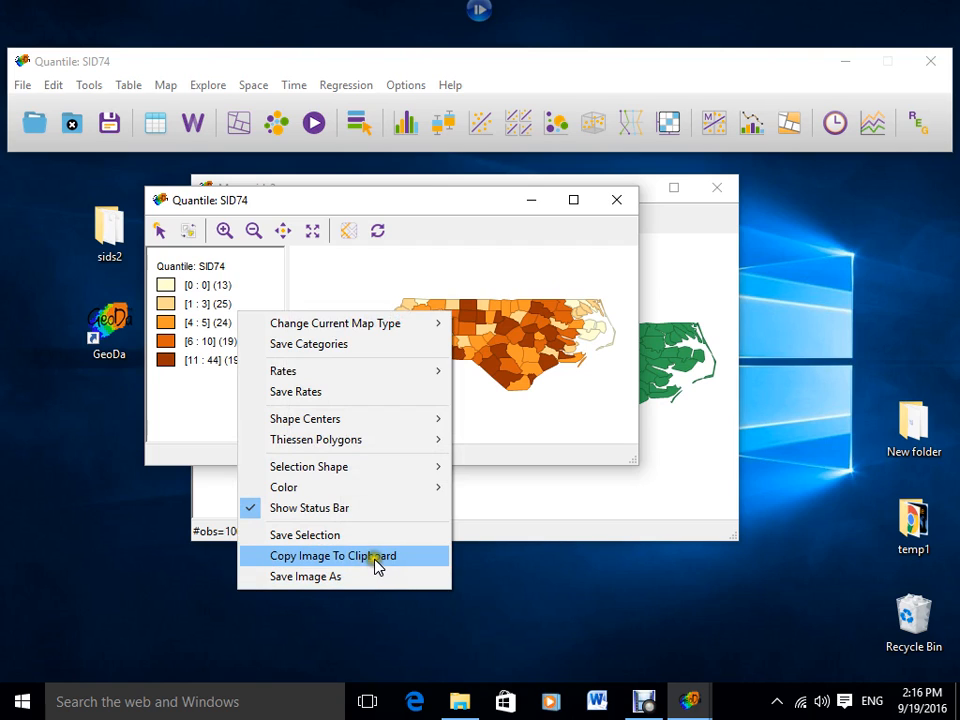
pyautogui.click(600, 433)
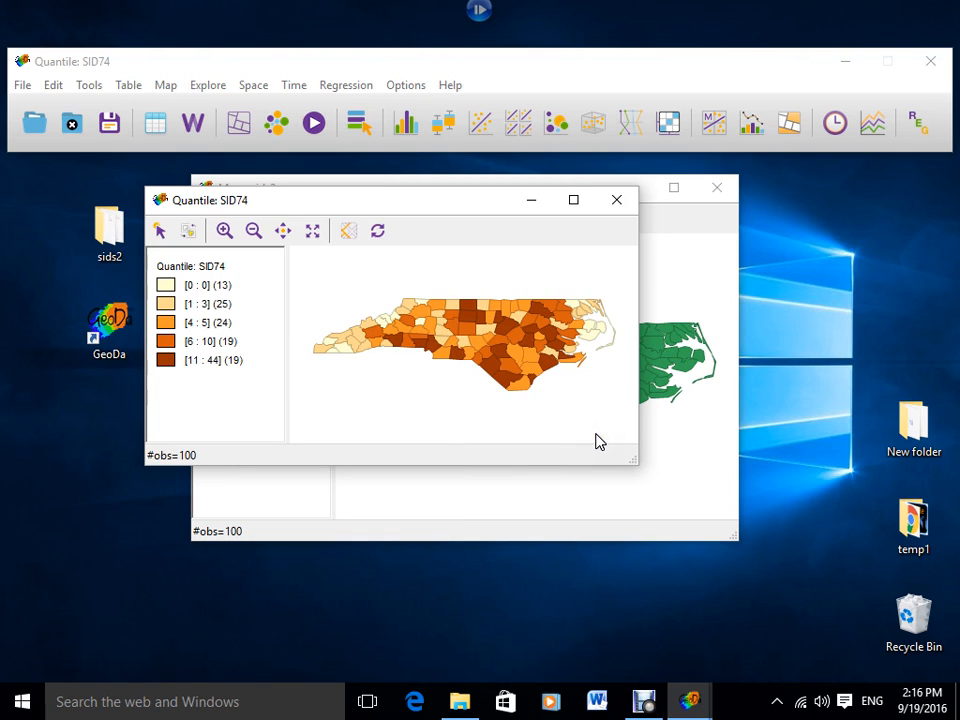
pyautogui.click(593, 425)
pyautogui.click(592, 426)
pyautogui.click(589, 422)
pyautogui.click(587, 415)
pyautogui.click(586, 412)
pyautogui.click(576, 398)
pyautogui.click(541, 398)
pyautogui.click(537, 397)
pyautogui.click(538, 398)
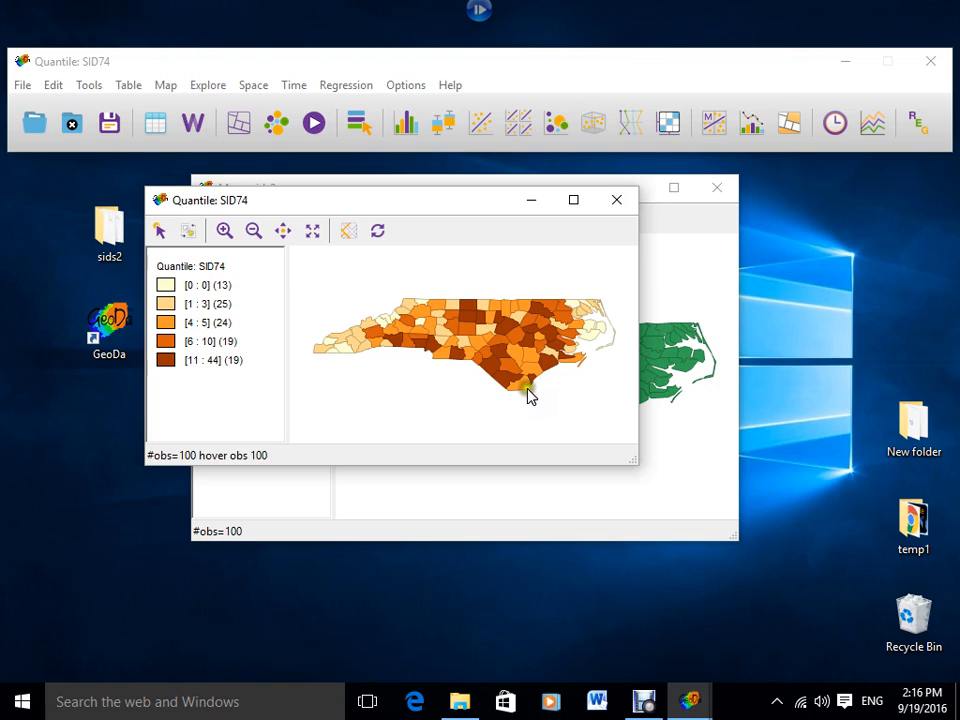
pyautogui.click(586, 389)
pyautogui.click(586, 390)
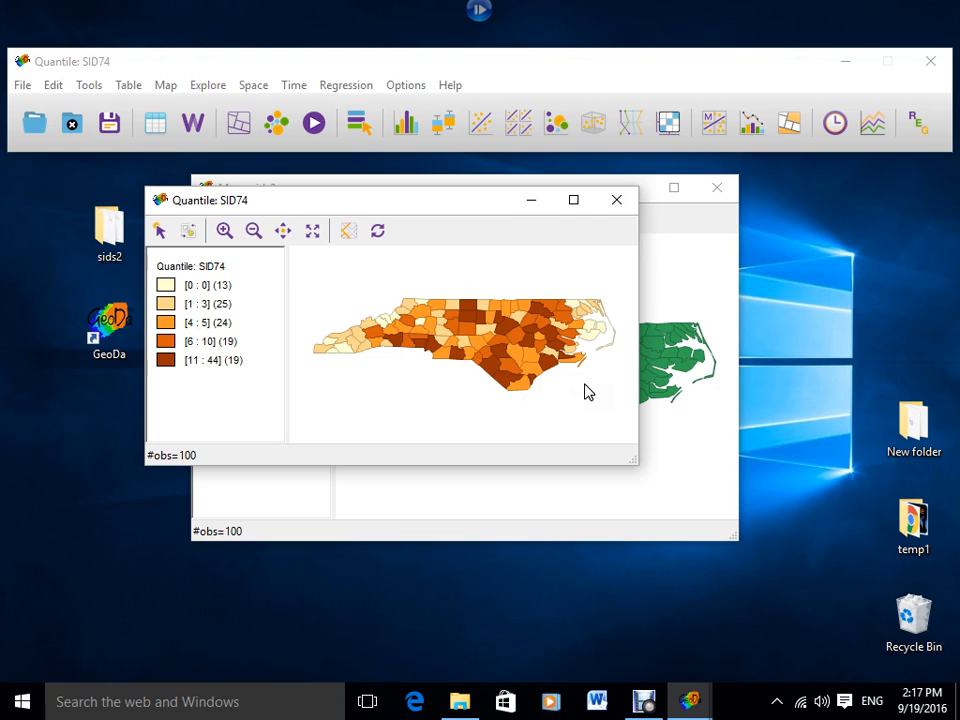
pyautogui.click(585, 388)
pyautogui.click(587, 390)
pyautogui.click(586, 393)
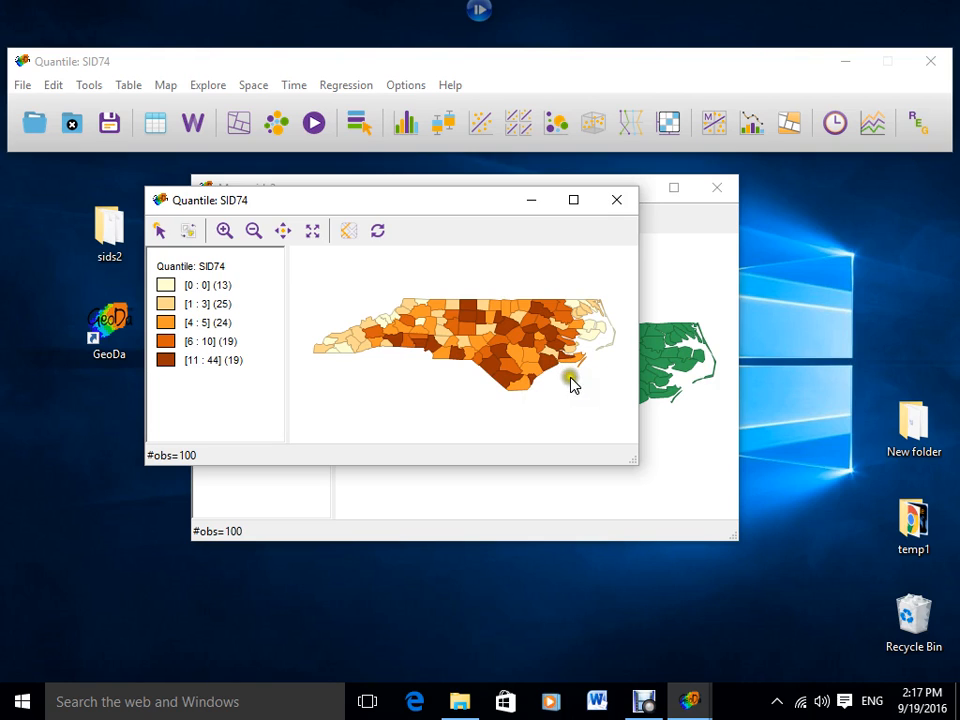